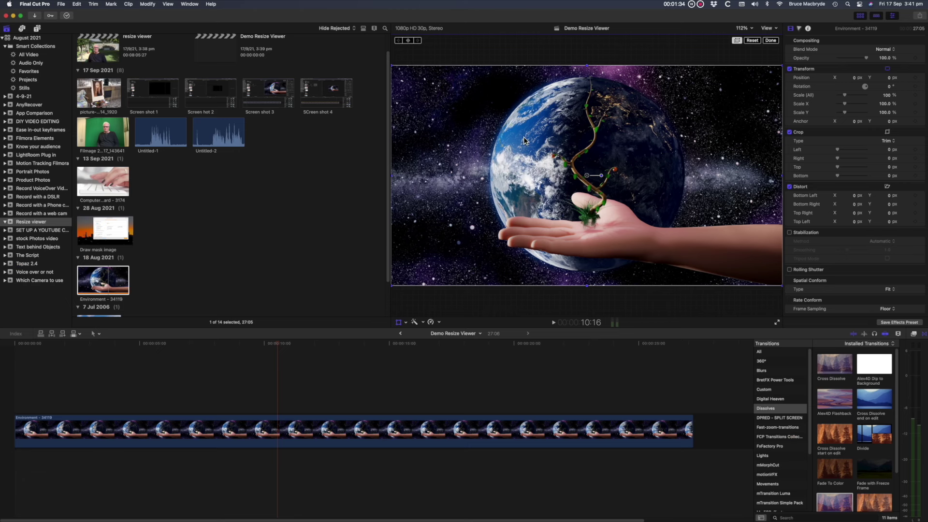
Step: Turn off the viewer's on-screen controls and zoom the Earth clip from 112% to 50%
click(604, 180)
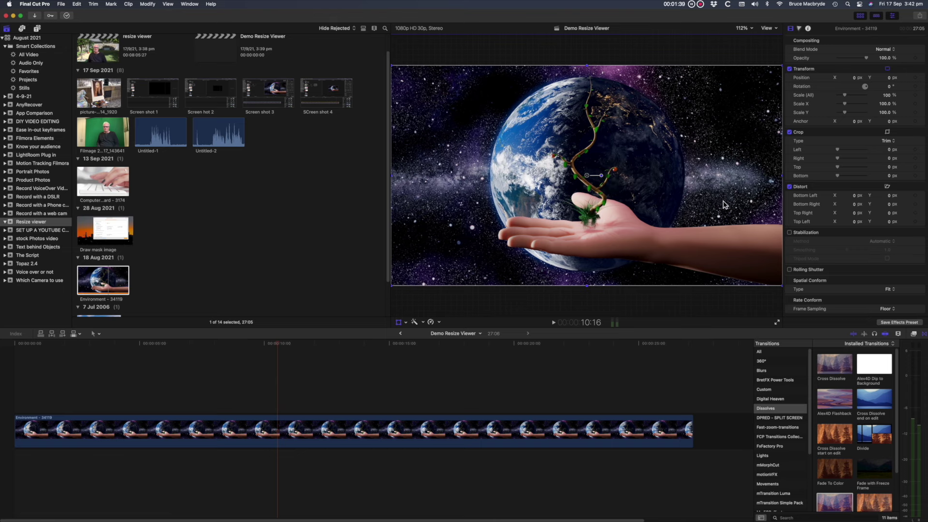
click(750, 30)
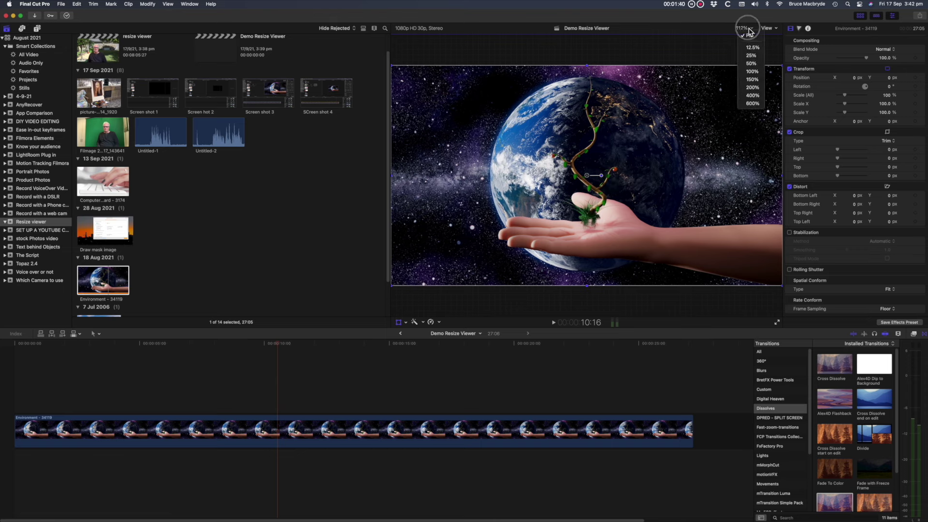
click(760, 64)
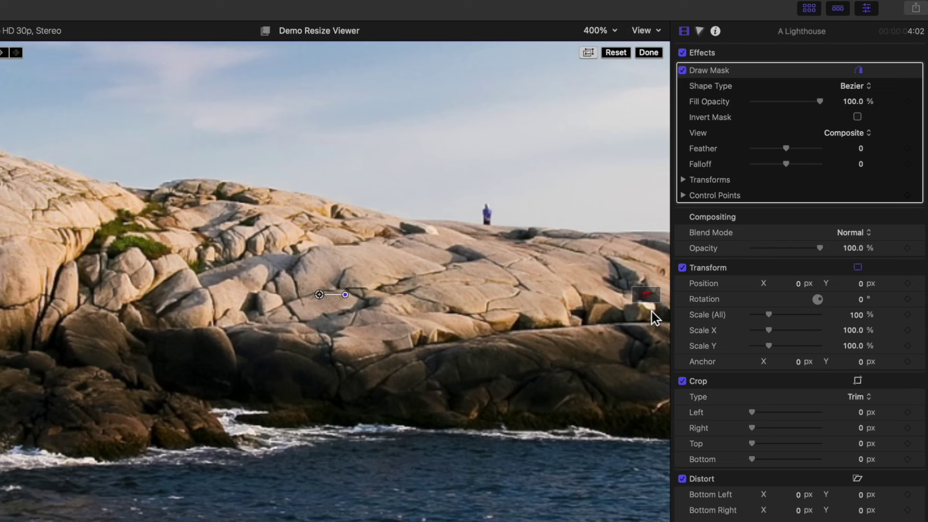
Step: Pan the 400% view toward the sky using the viewer's navigation box
drag(648, 296, 666, 308)
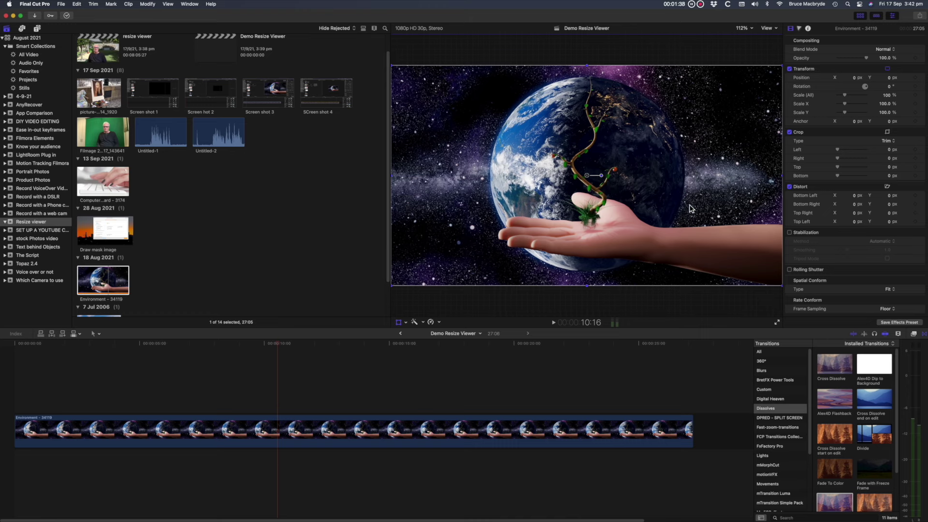
Step: Shrink the viewer zoom to 50%
click(750, 28)
click(760, 64)
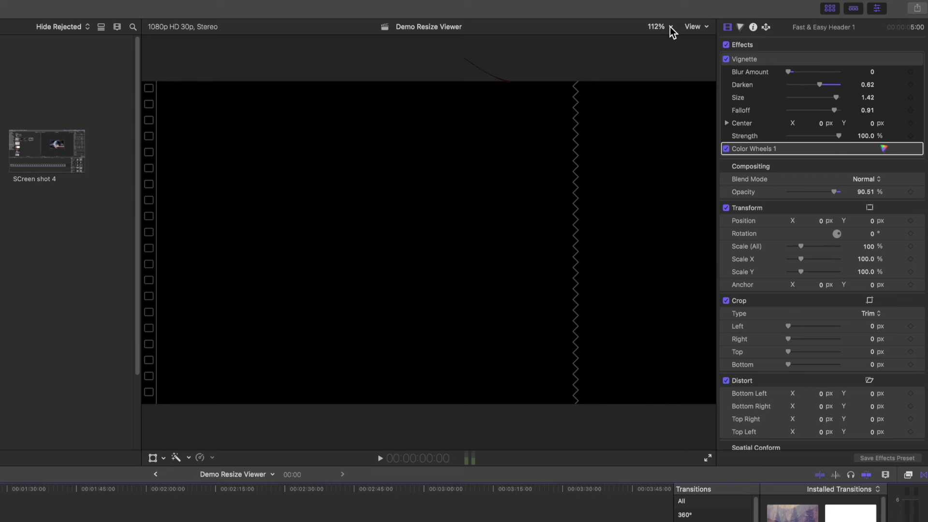
Step: Set the viewer zoom to Fit, then reopen the zoom pop-up to choose 50%
click(669, 27)
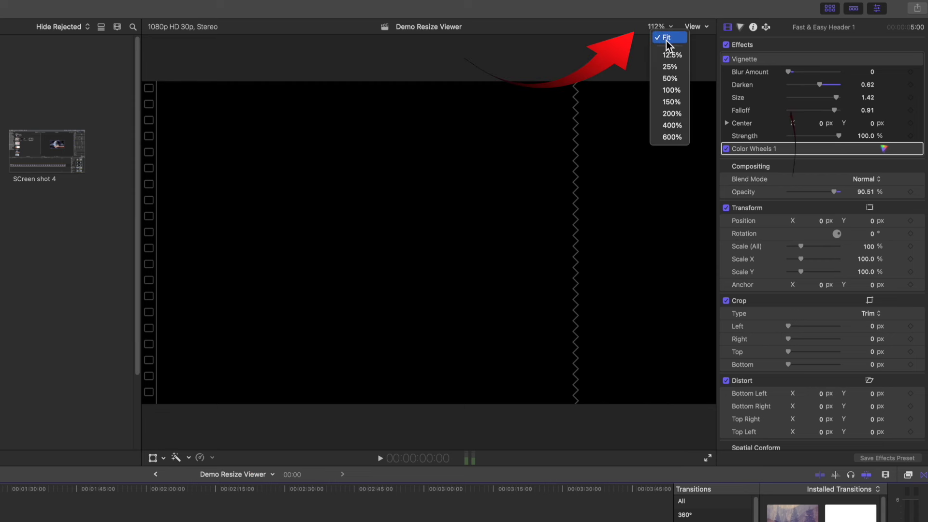
click(672, 39)
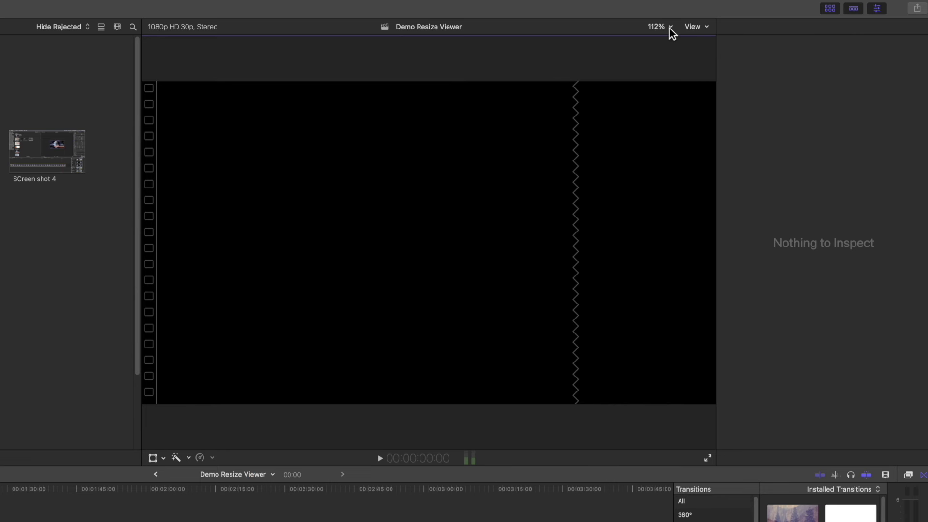
click(669, 28)
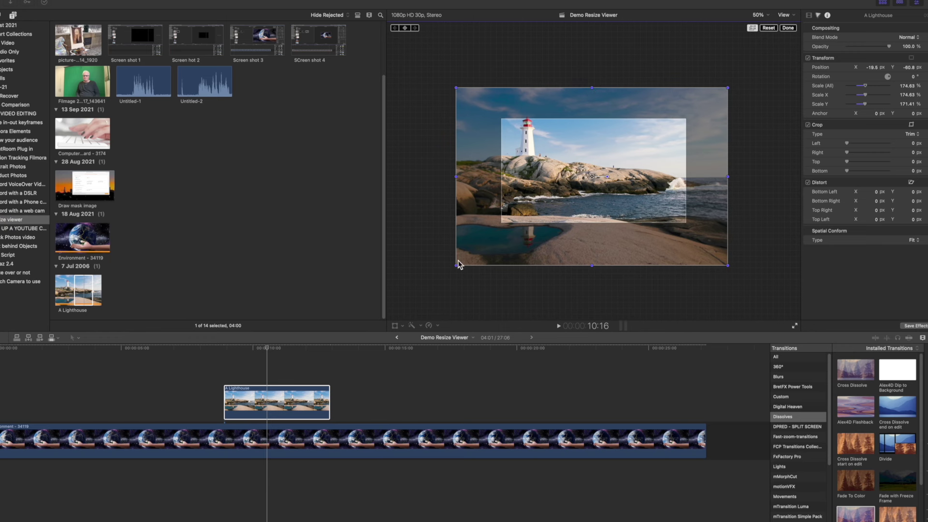
Step: Enlarge the Lighthouse clip from a corner handle, then delete it from the timeline
drag(456, 265, 518, 193)
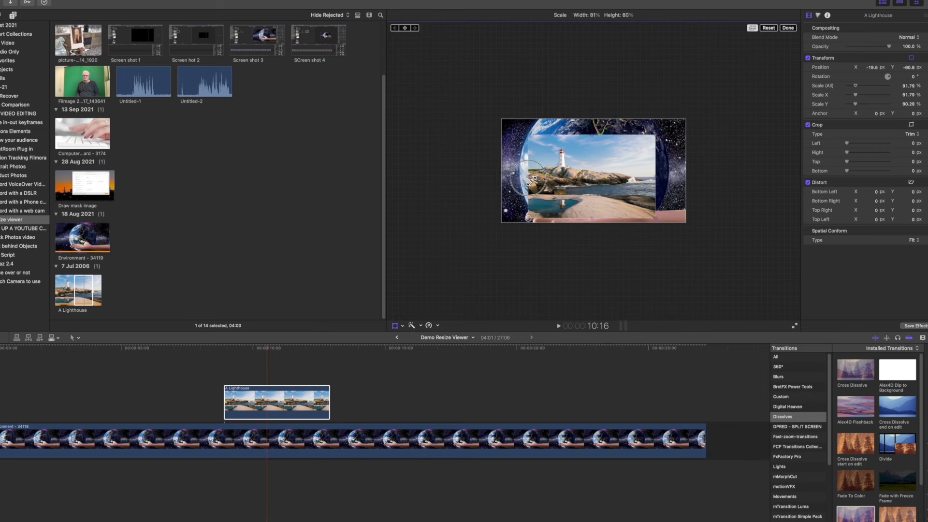
key(Delete)
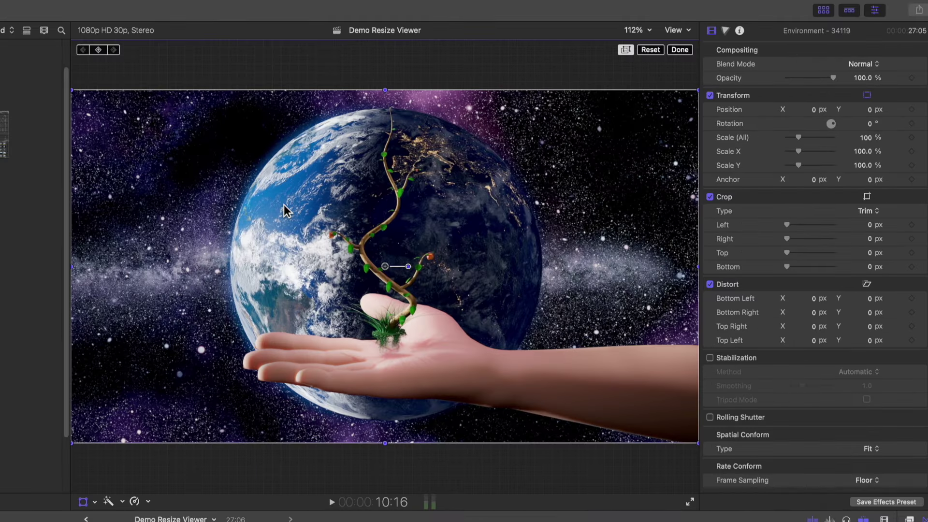
Step: Enable Transform on-screen controls for the Earth clip and set the viewer zoom to 50%
right_click(526, 129)
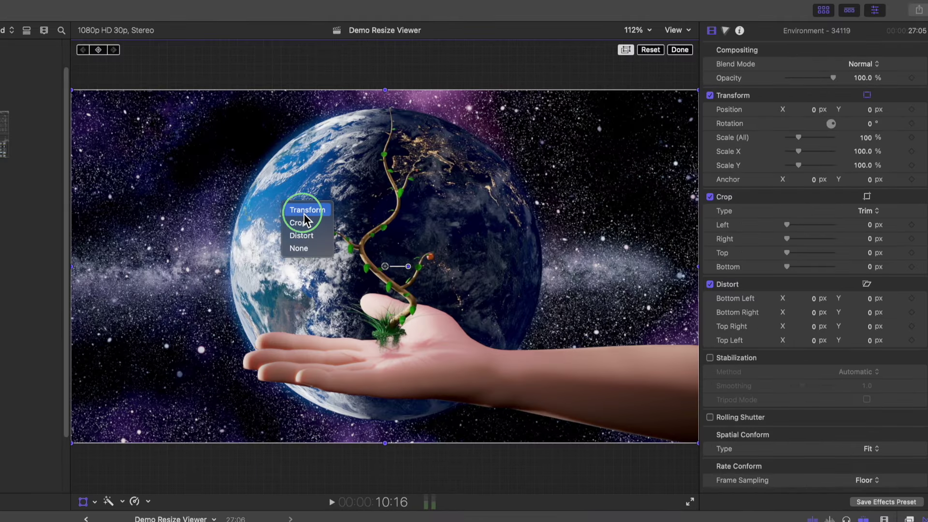
click(305, 215)
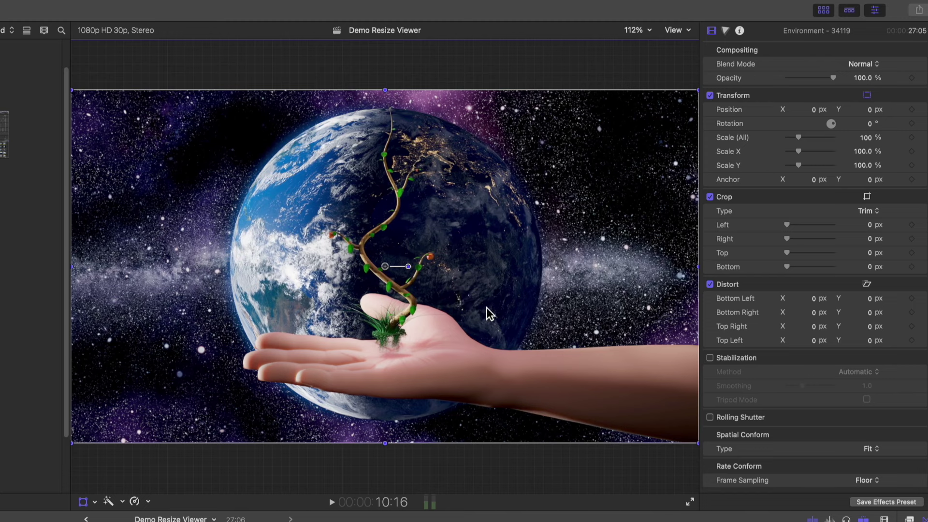
click(646, 34)
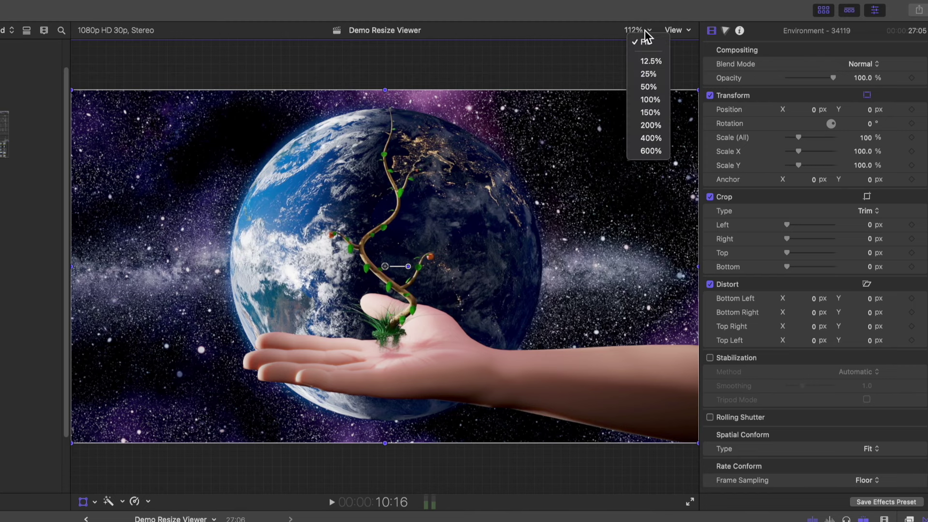
click(663, 88)
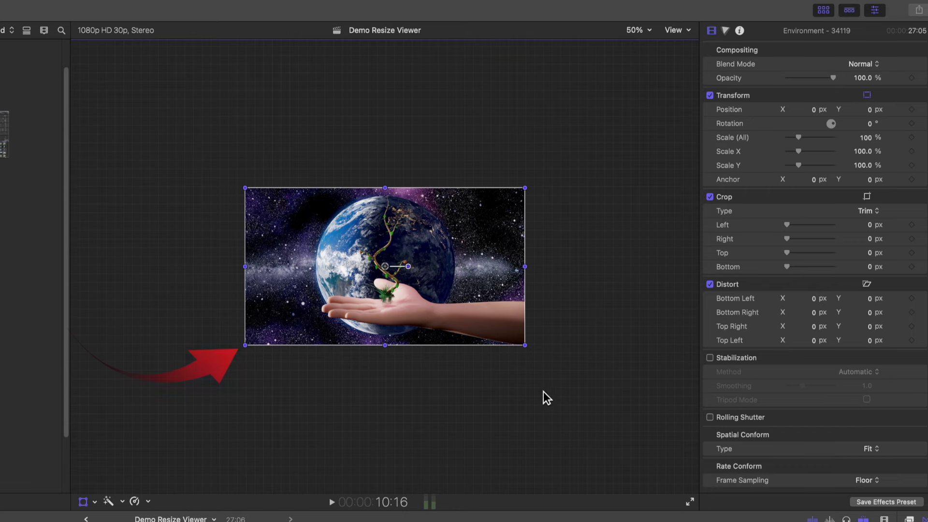
Step: Scale the clip up from its corner and toggle Show Transform Overscan off and back on
drag(245, 346, 157, 395)
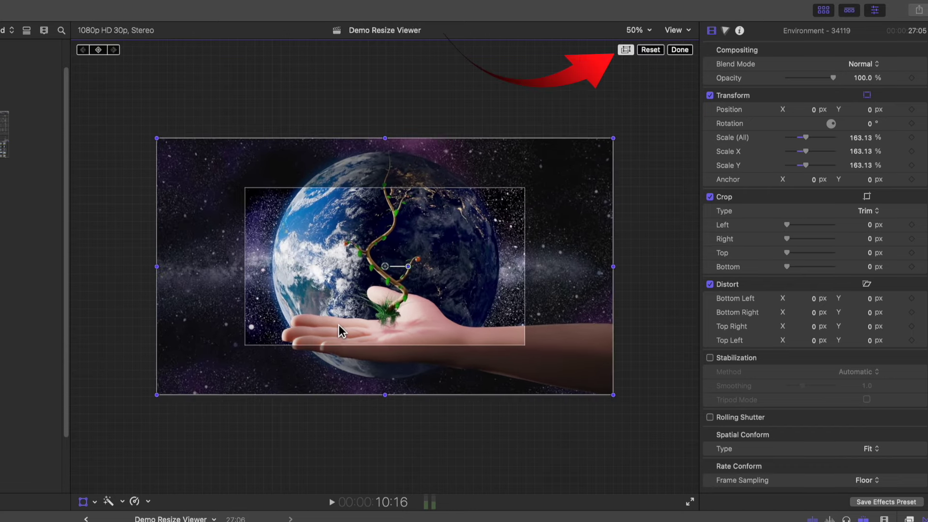
click(626, 49)
click(626, 50)
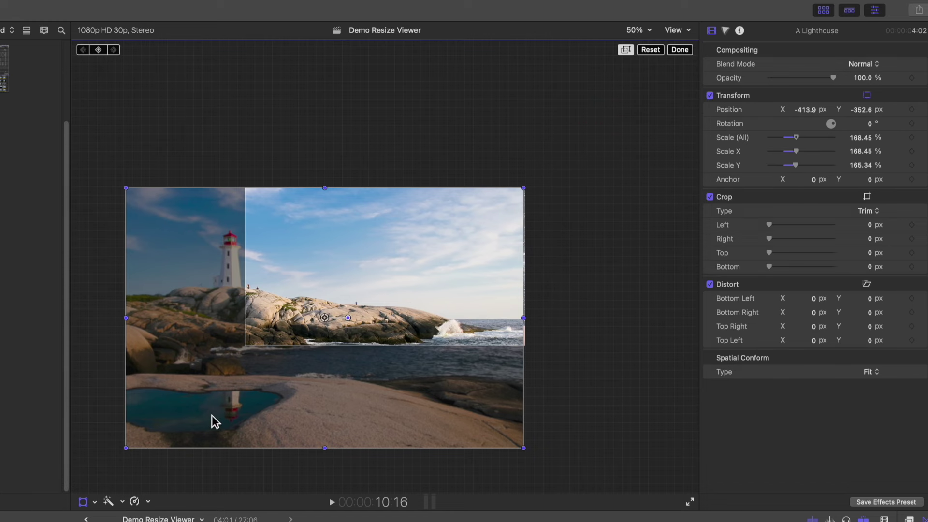
Step: Nudge the lighthouse clip, undo a rotation, then stretch it to Scale X 195.11%, Y 224.0%
drag(211, 416, 284, 402)
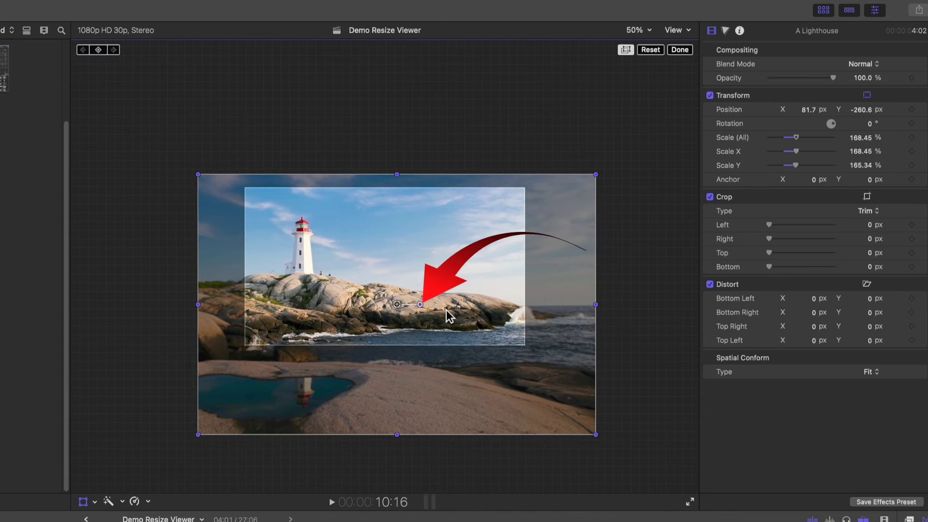
drag(425, 308, 425, 316)
key(super+z)
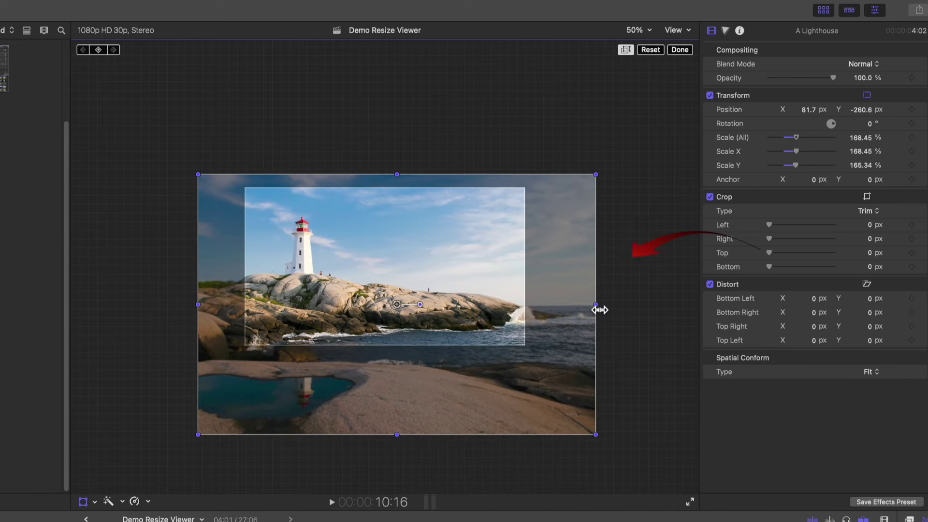
drag(600, 310, 553, 309)
drag(398, 177, 399, 133)
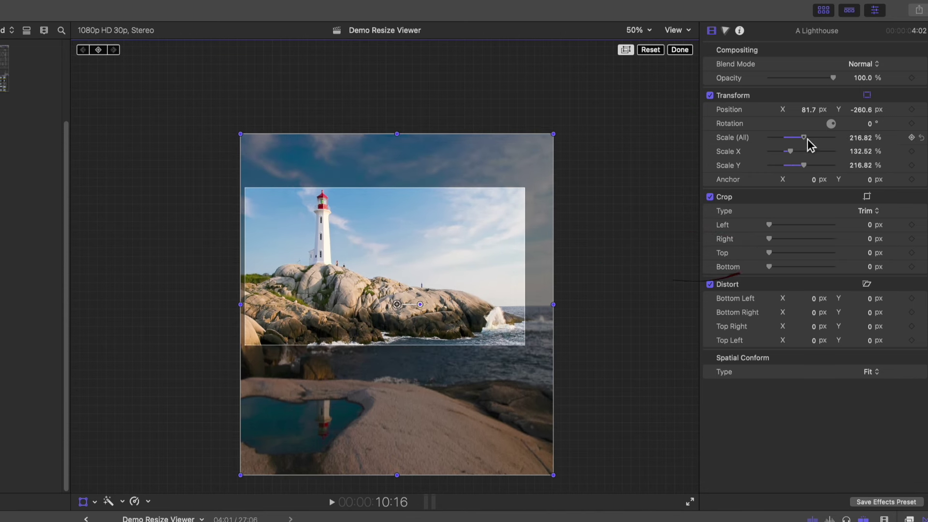
drag(808, 138, 800, 152)
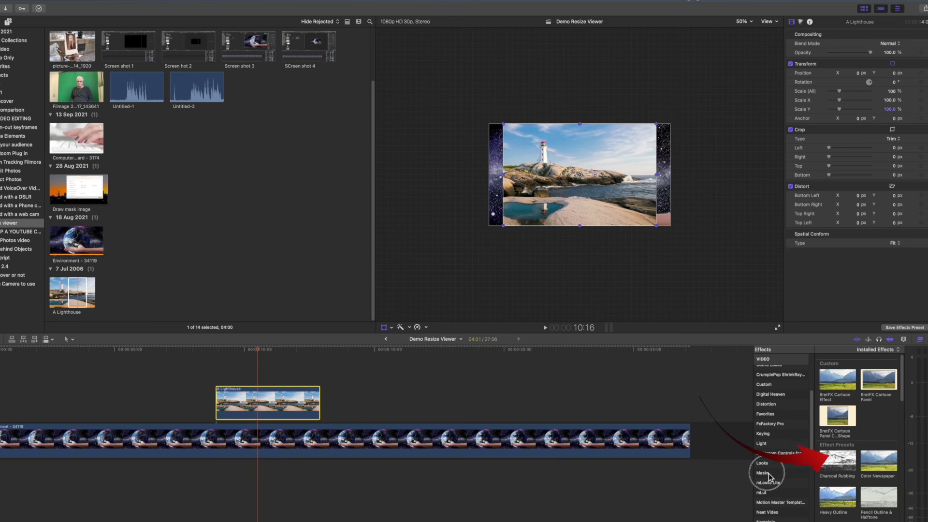
Step: Apply the Draw Mask effect from the Masks category to the A Lighthouse clip
click(763, 473)
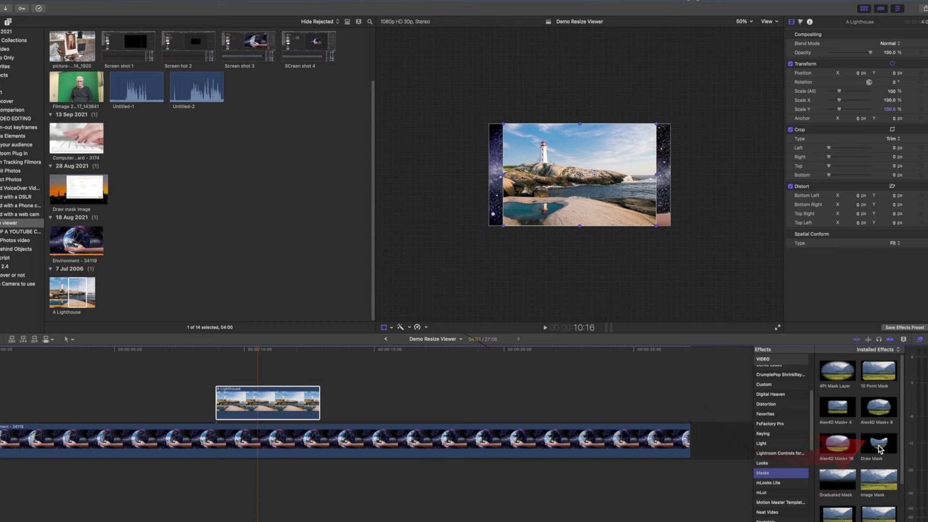
drag(869, 449, 290, 409)
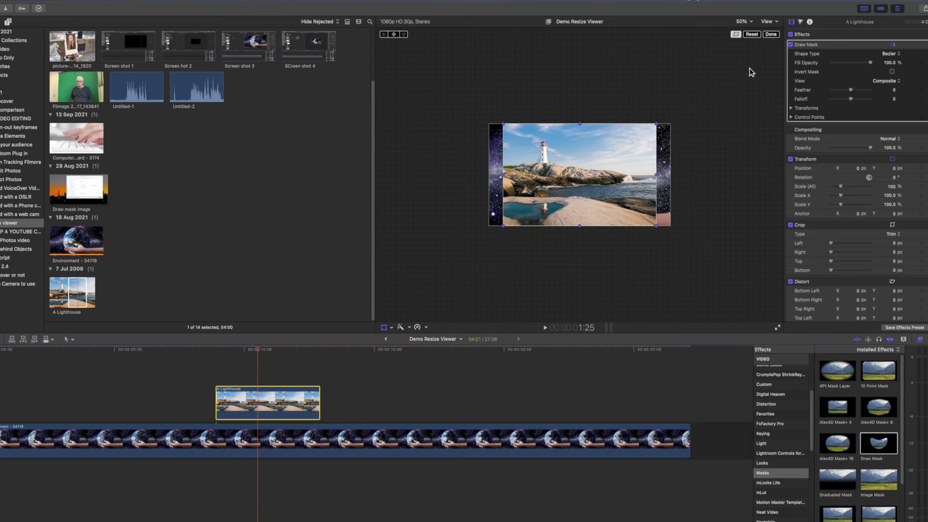
Step: Change the viewer zoom from 50% to 400% for a close-up of the lighthouse
click(753, 22)
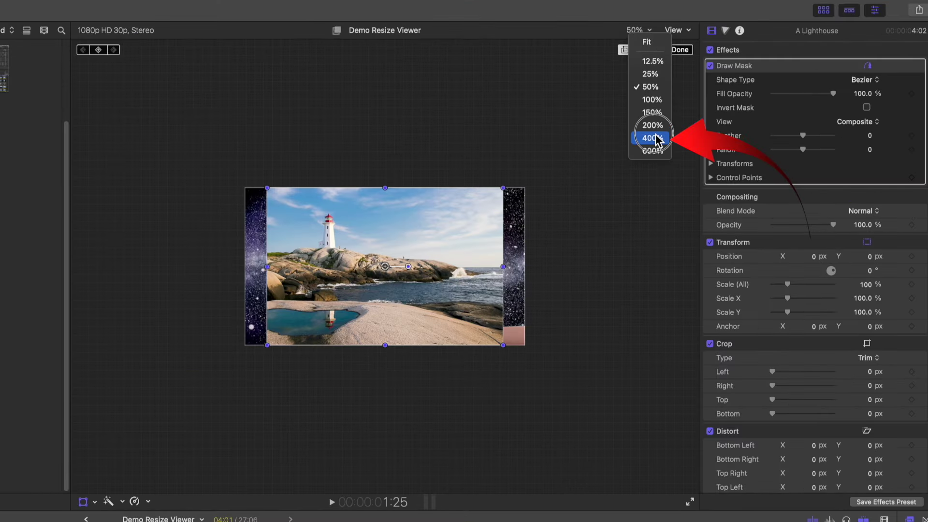
click(652, 138)
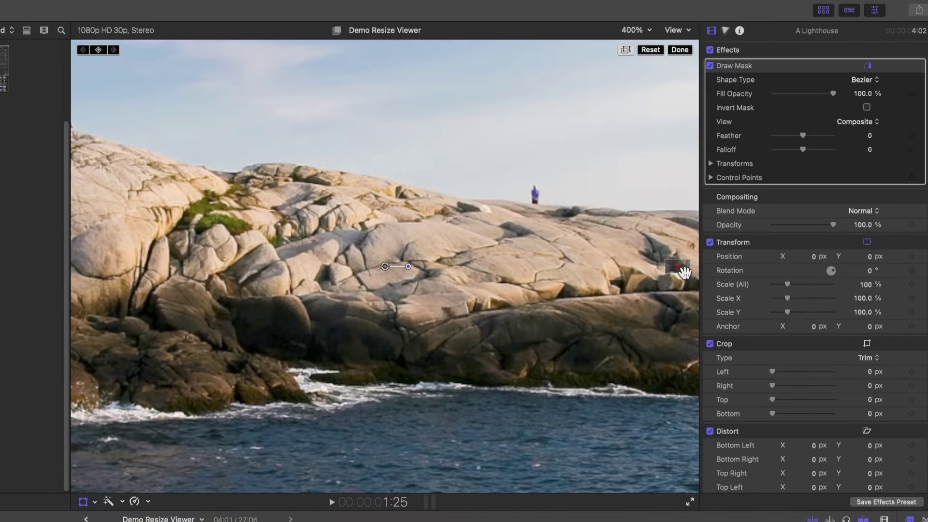
Step: Pan the 400% view across the sky and rocks, then back until the lighthouse is centred
drag(507, 406, 496, 402)
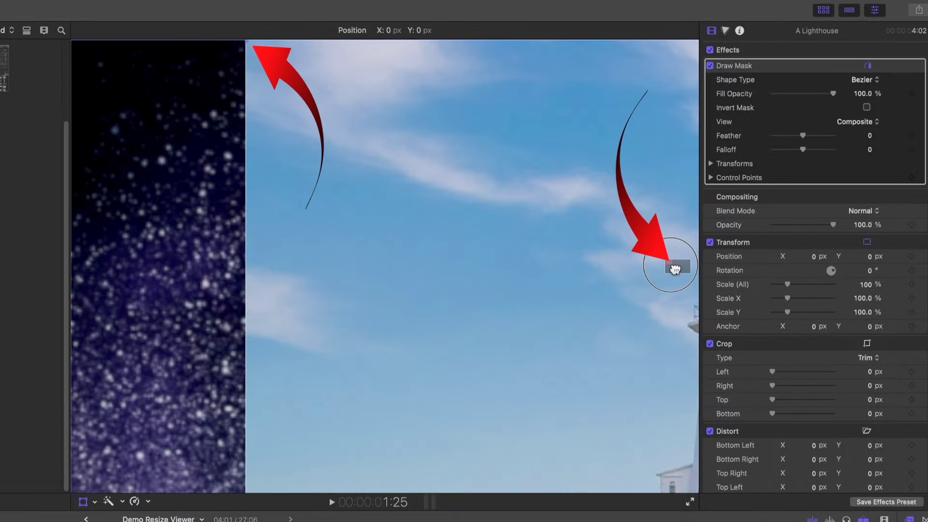
drag(675, 268, 692, 272)
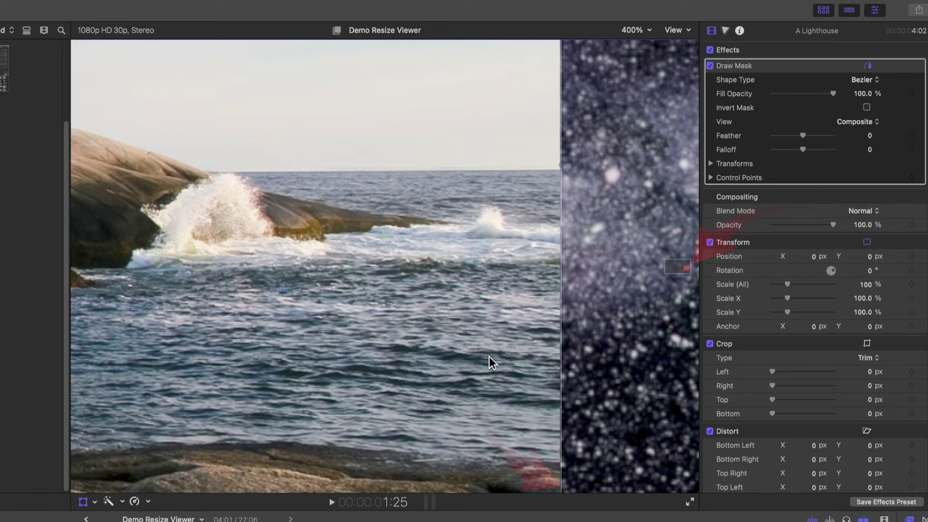
drag(694, 271, 676, 268)
Step: Place Draw Mask points from the lantern top down the lighthouse's left edge and along its base
click(351, 103)
click(323, 122)
click(325, 152)
click(312, 155)
click(305, 174)
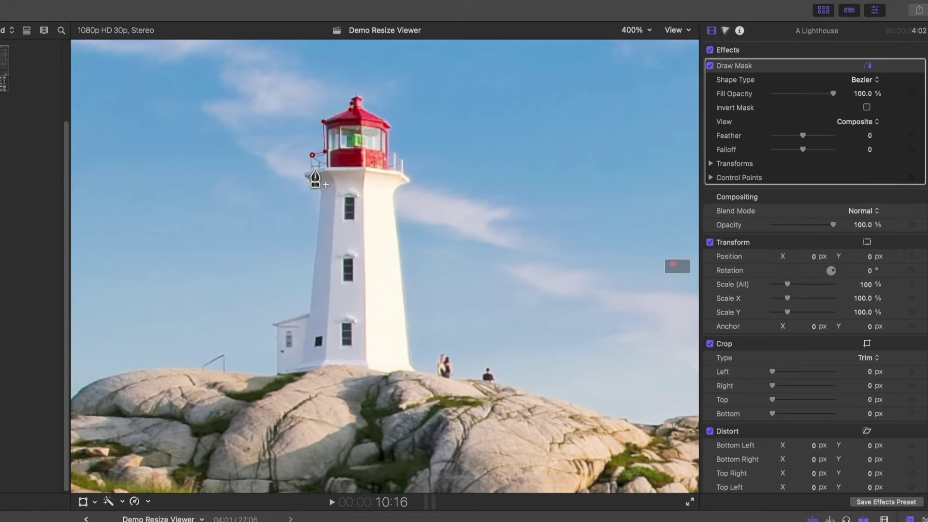
click(319, 185)
click(310, 313)
click(273, 324)
click(278, 372)
click(319, 367)
click(366, 369)
click(387, 372)
click(410, 365)
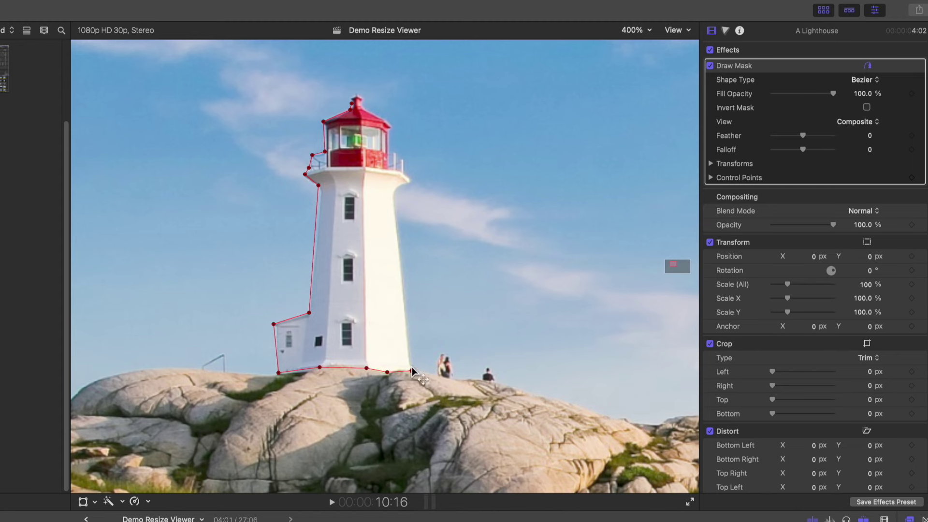
Step: Trace the right edge and lantern gallery back to the first point to close the mask, then zoom to Fit
click(393, 195)
click(406, 184)
click(404, 173)
click(403, 159)
click(389, 152)
click(389, 129)
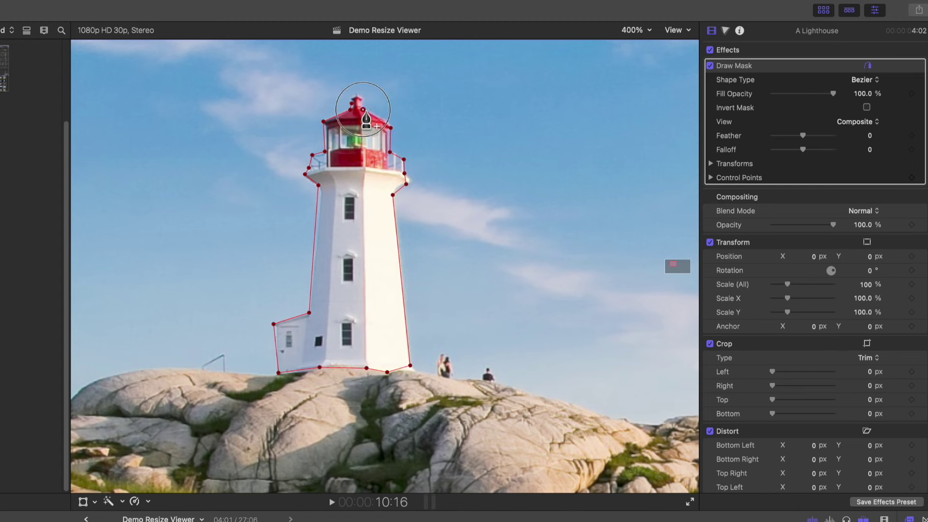
click(358, 96)
click(351, 102)
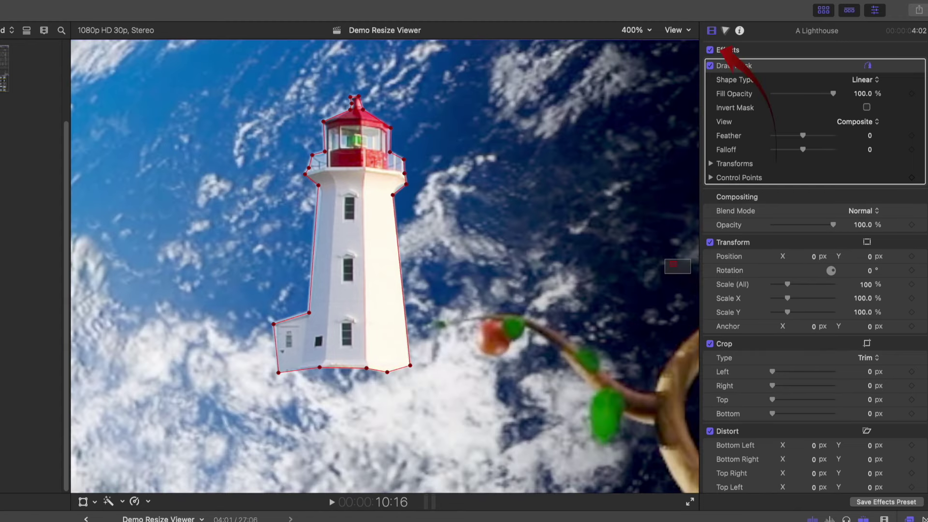
click(646, 30)
click(646, 42)
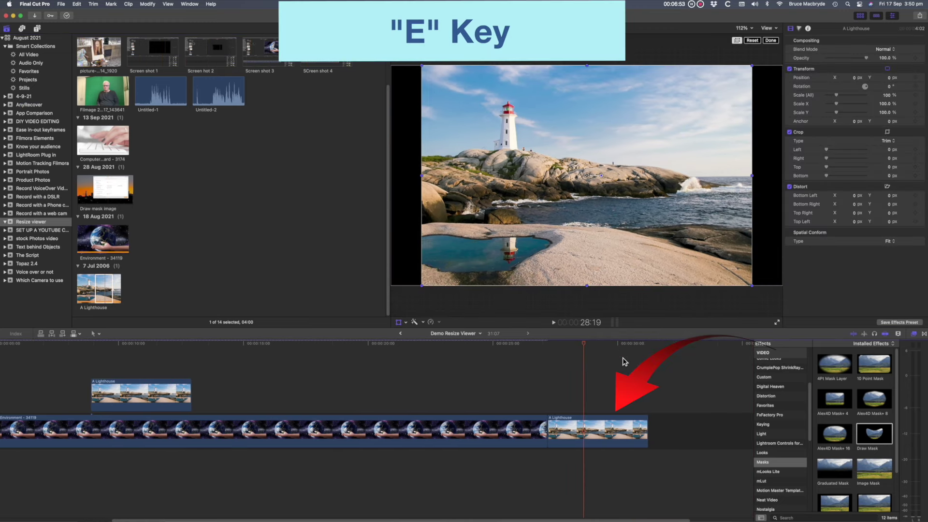
Step: Turn off the Transform onscreen controls for the second Lighthouse clip
click(400, 323)
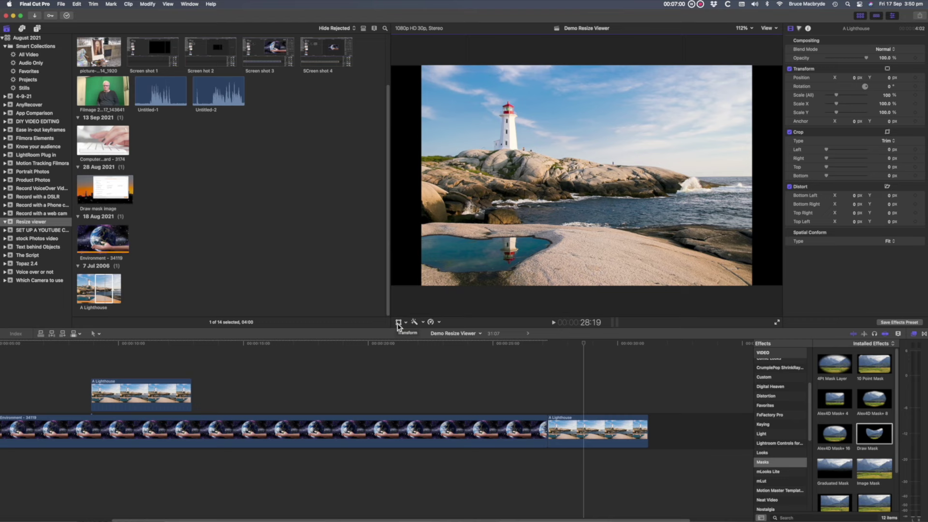
Step: Set the Playback Player Background to Checkerboard and select the second Lighthouse clip in the timeline
click(42, 4)
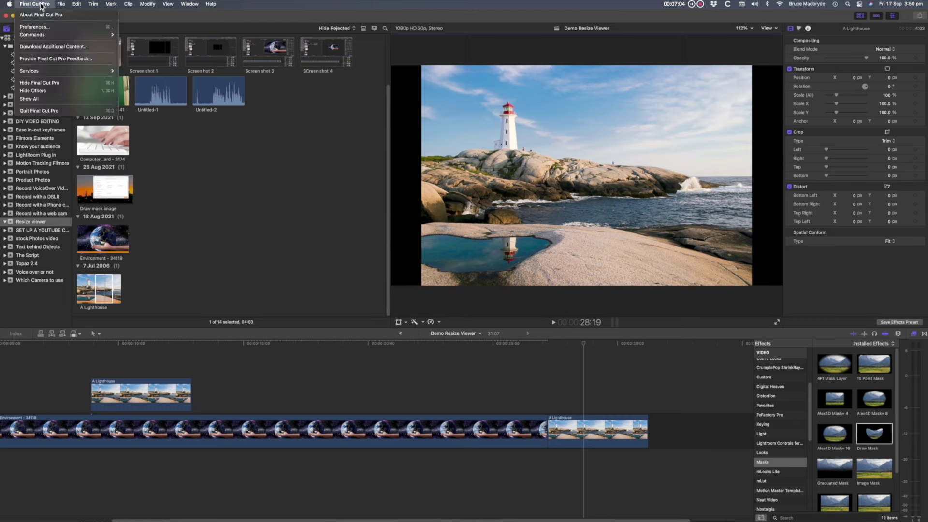
click(39, 26)
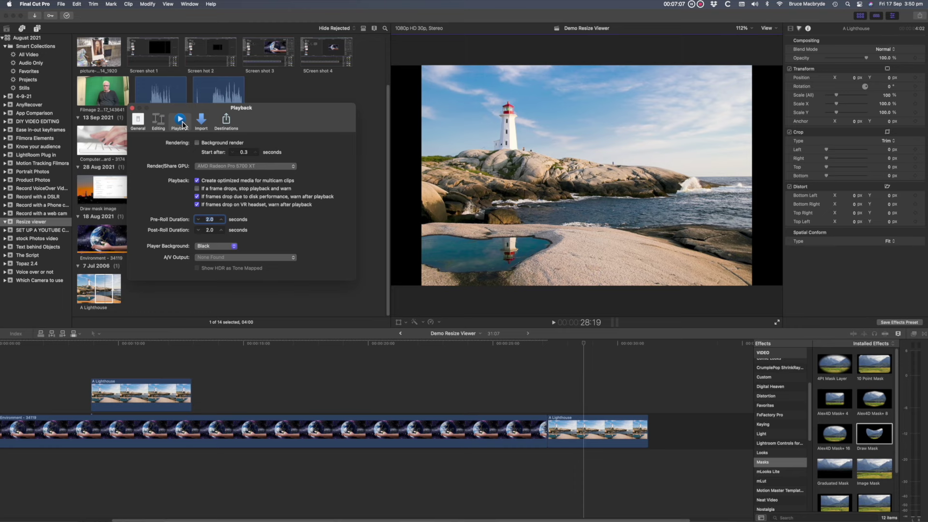
click(240, 246)
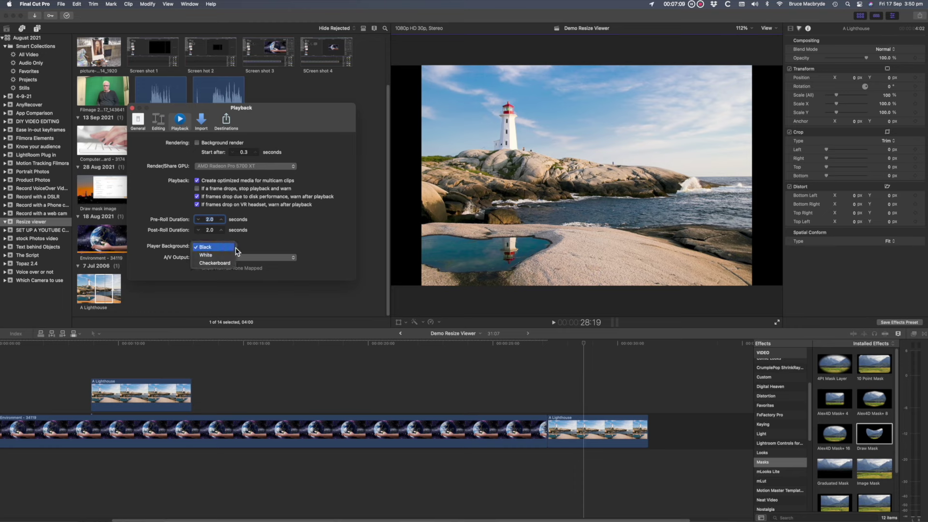
click(213, 262)
click(401, 302)
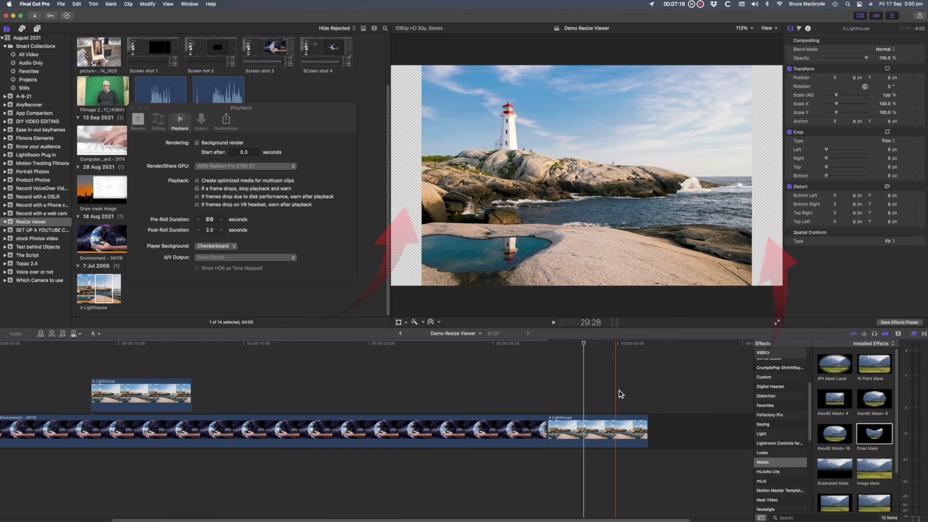
click(592, 432)
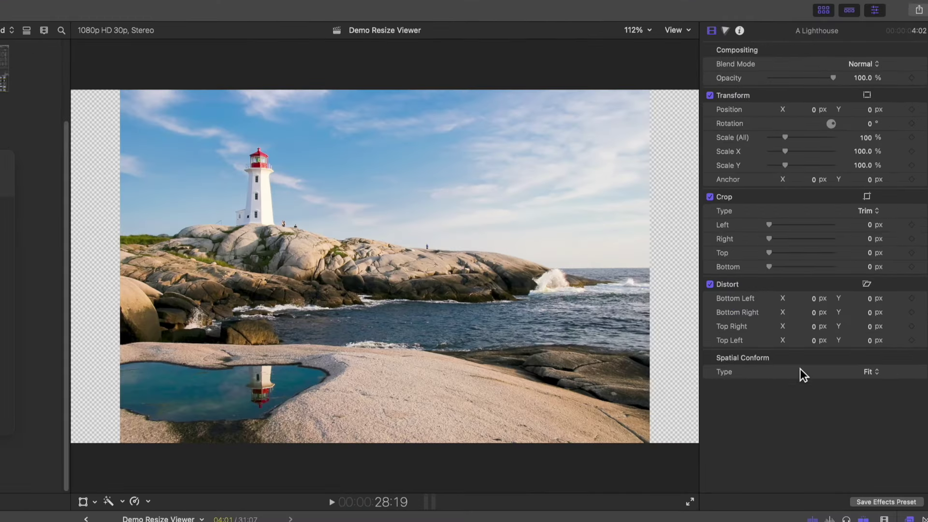
Step: Change the clip's Spatial Conform Type to Fill in the Video Inspector
click(873, 373)
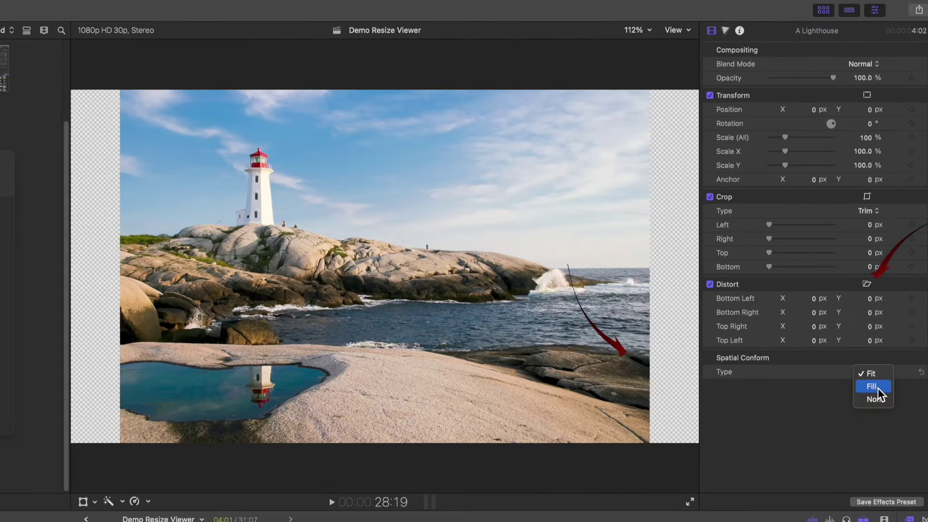
click(877, 387)
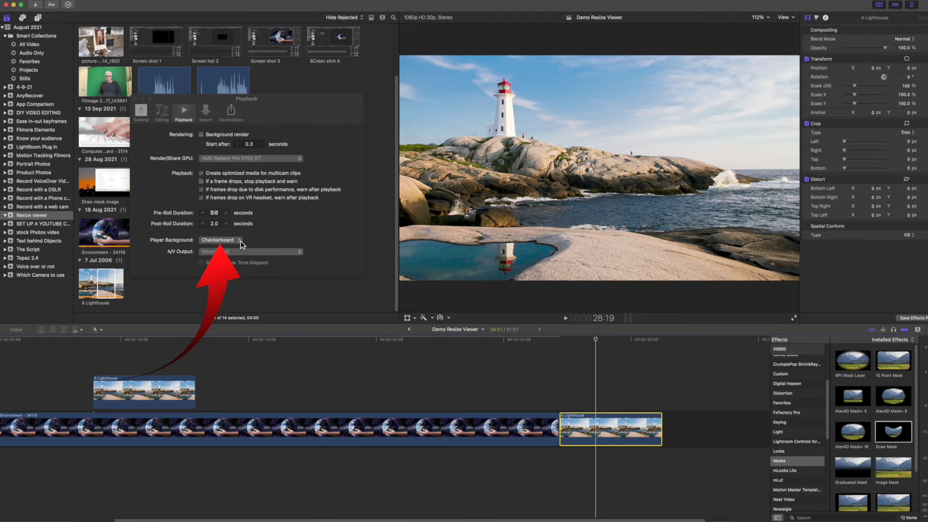
Step: Set the Player Background back to Black, close Preferences, and set the viewer zoom to Fit
click(240, 242)
click(221, 227)
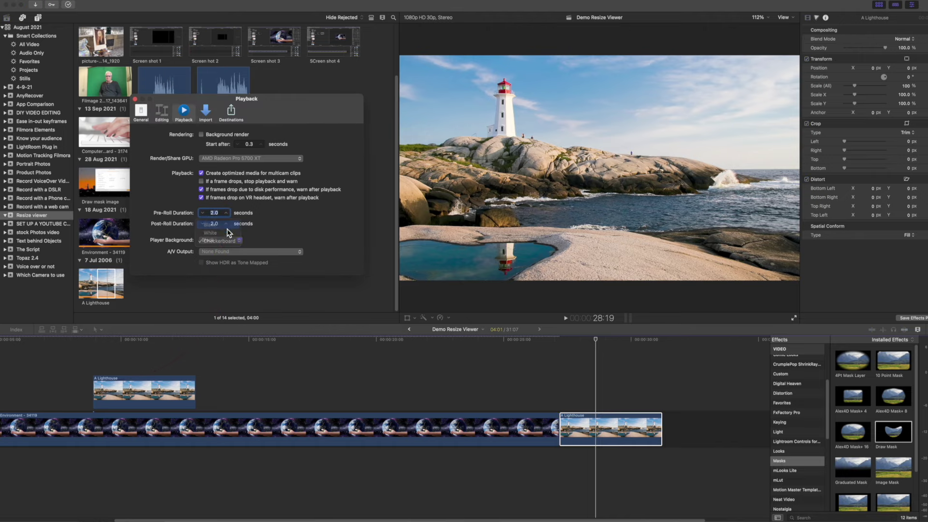
click(136, 100)
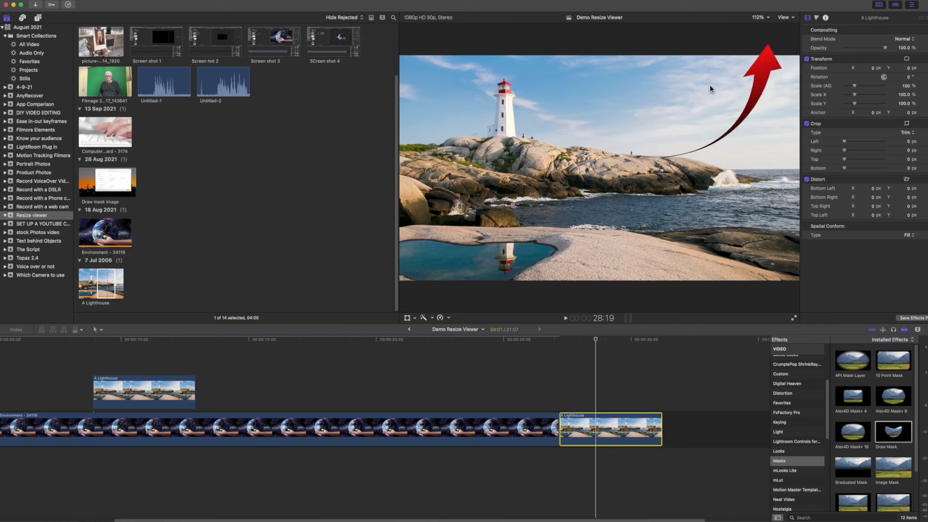
click(775, 26)
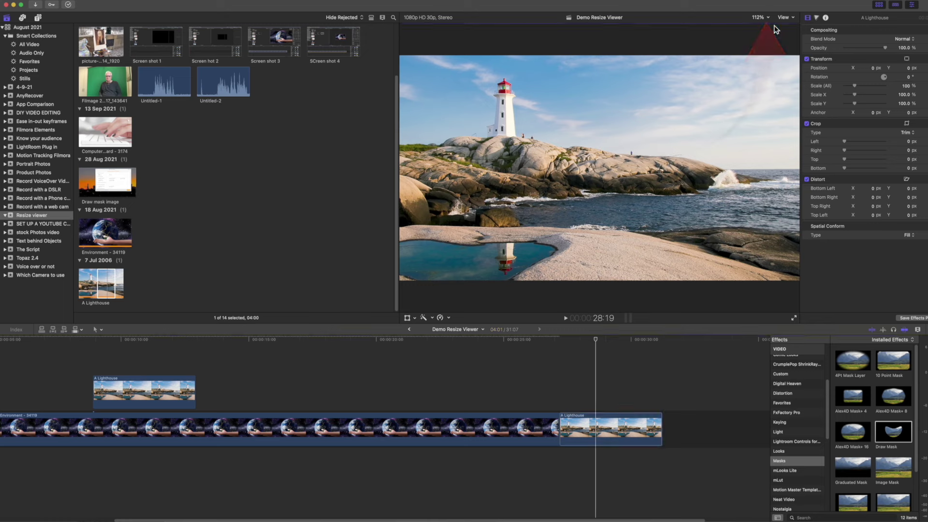